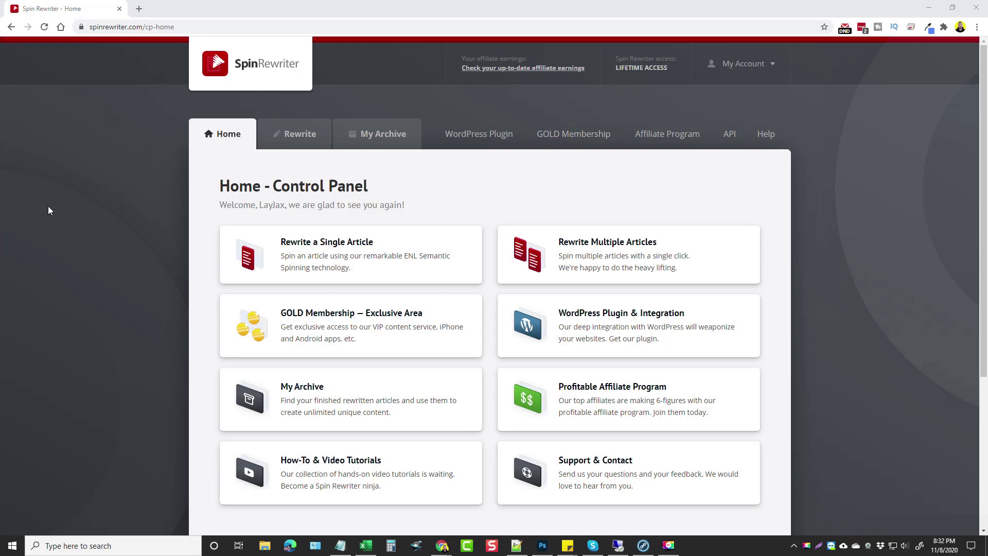
- Go to the single-article Rewrite page in Spin Rewriter
scroll(154, 229, down, 2)
scroll(171, 246, up, 2)
click(300, 140)
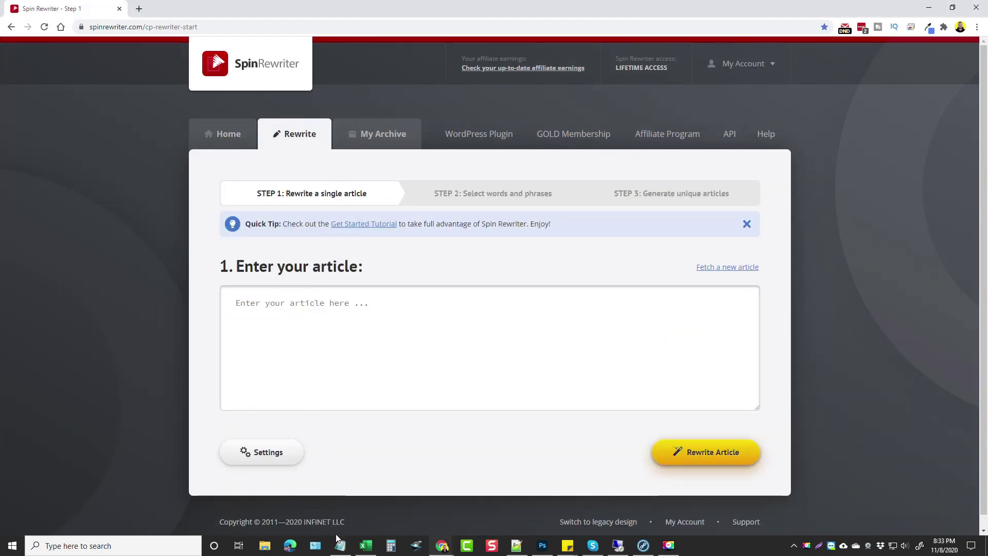
- Copy the full affiliate-marketing article text from Notepad
click(341, 546)
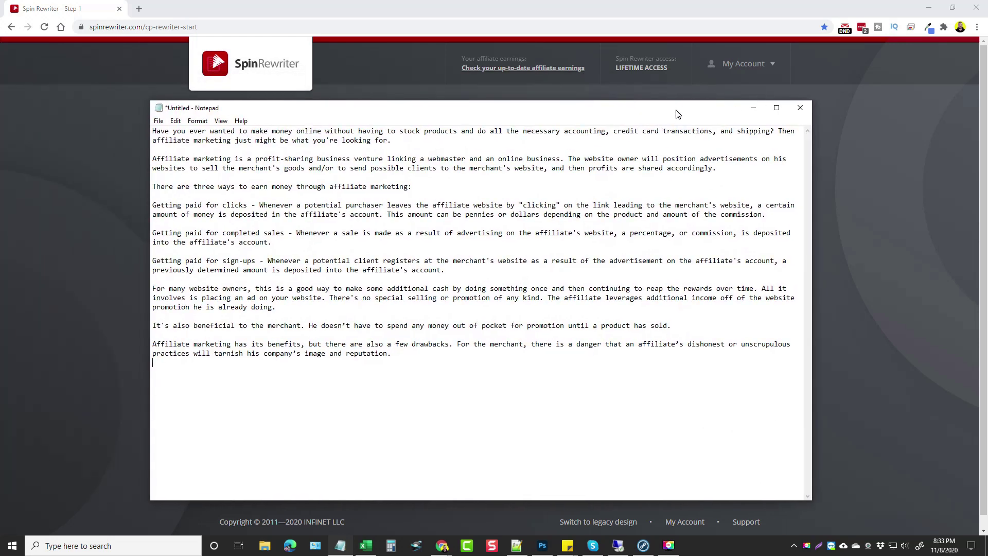
drag(392, 352, 153, 130)
right_click(170, 136)
click(194, 168)
- Paste the 317-word article into the 'Enter your article' box
drag(308, 115, 394, 122)
click(840, 117)
click(309, 307)
right_click(312, 311)
click(350, 390)
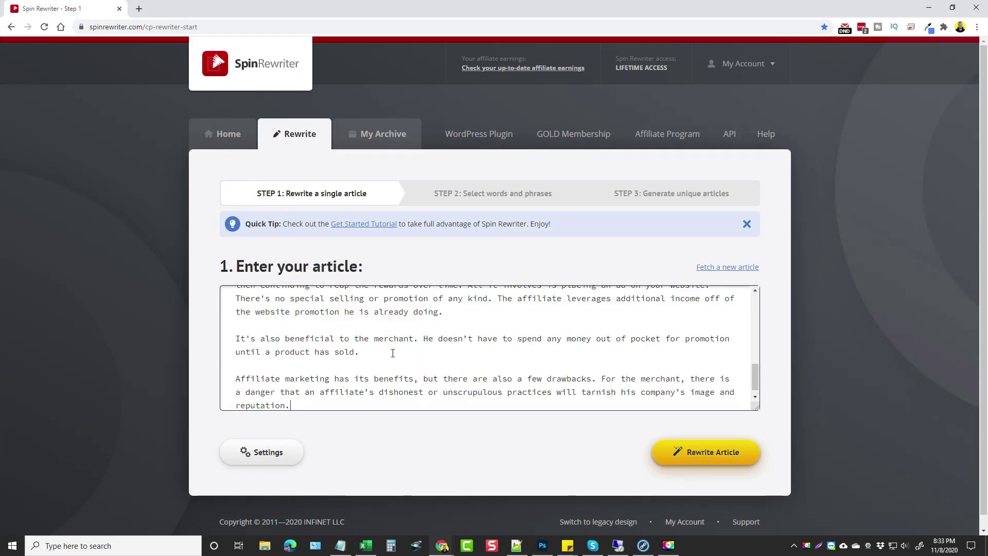
scroll(396, 360, up, 5)
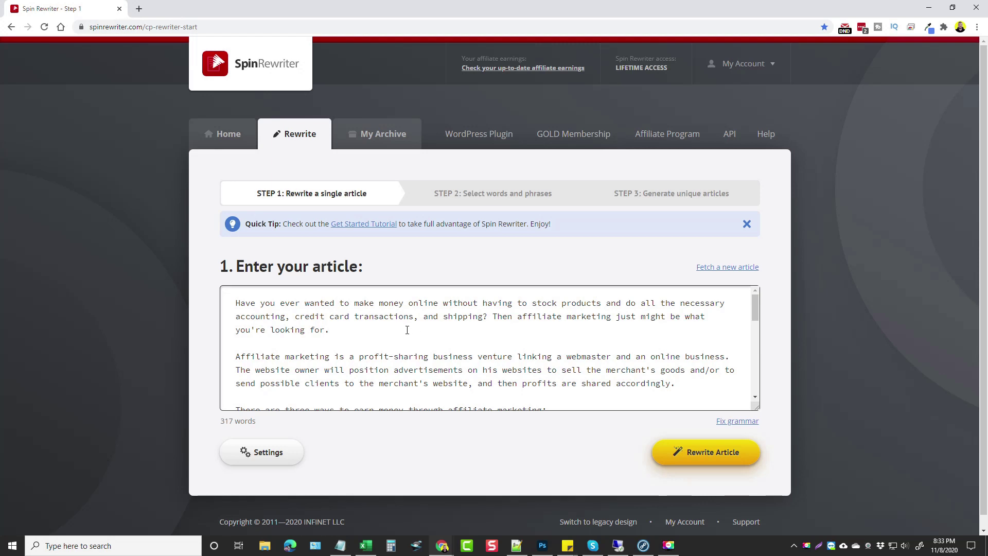
- Turn off automatic sentence and paragraph rewriting in the rewrite settings
click(267, 453)
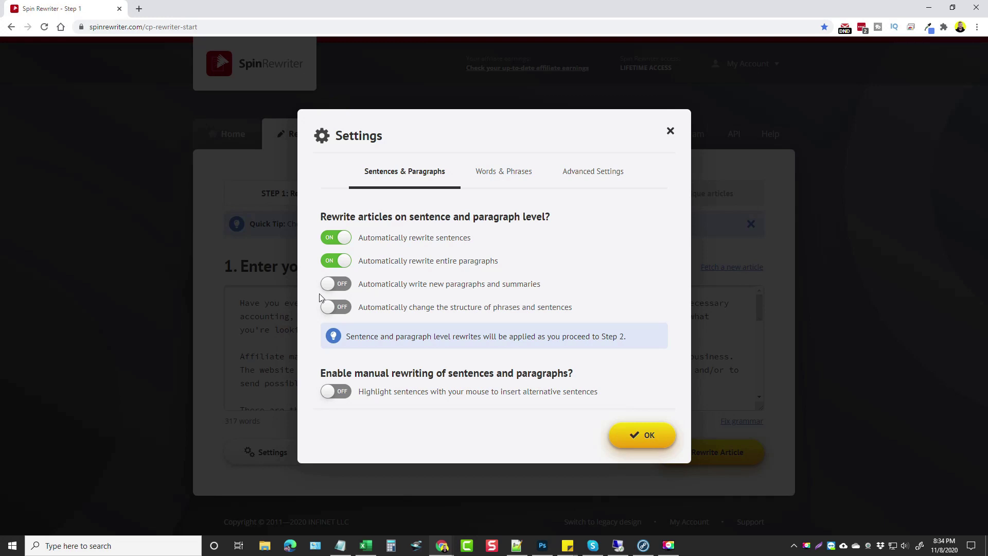
click(335, 261)
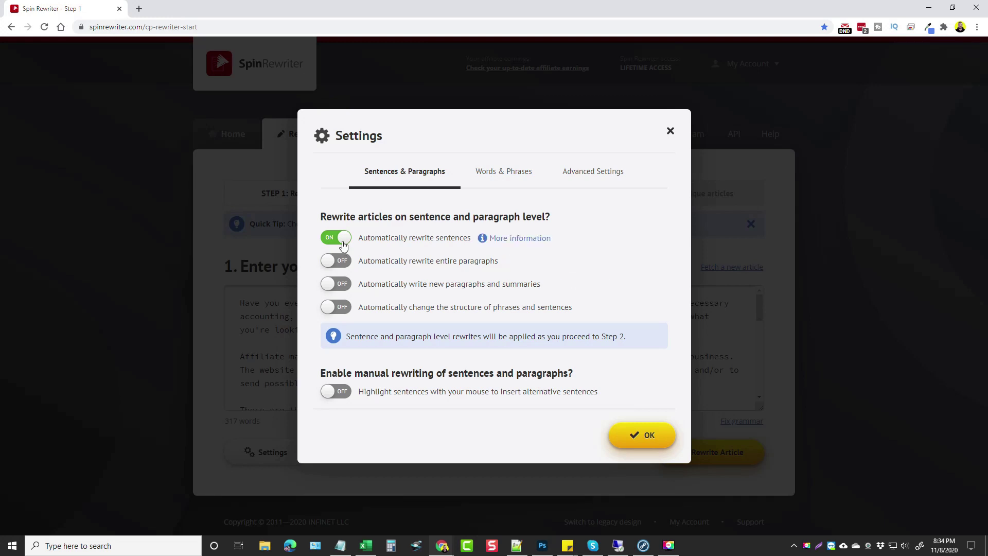
click(335, 237)
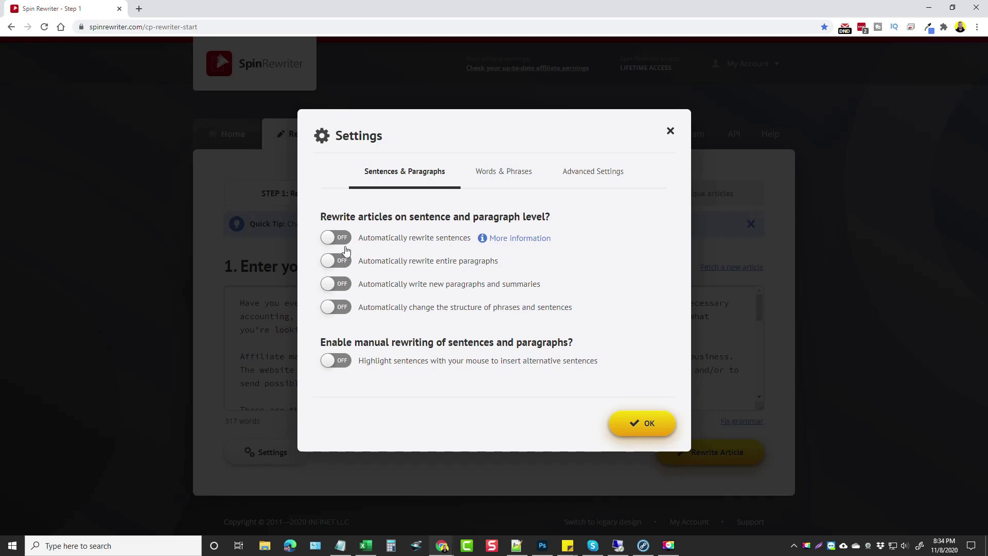
click(523, 240)
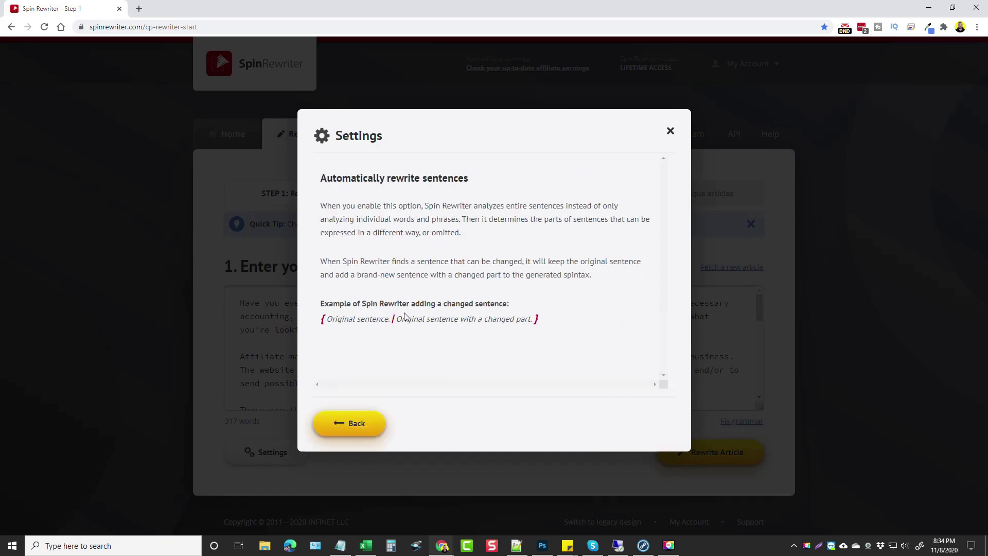
click(350, 423)
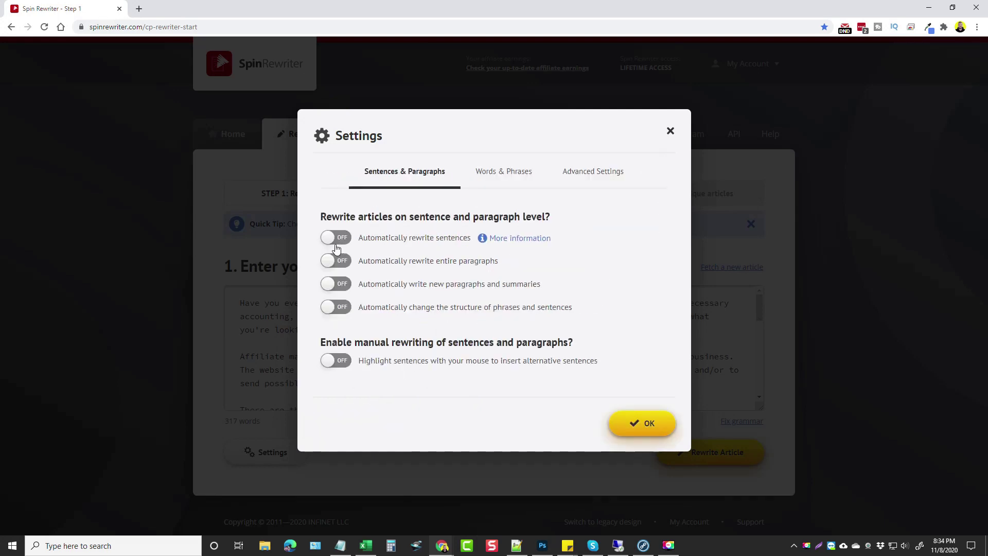
- Delete VPN from the protected keywords and review the Advanced Settings
click(504, 173)
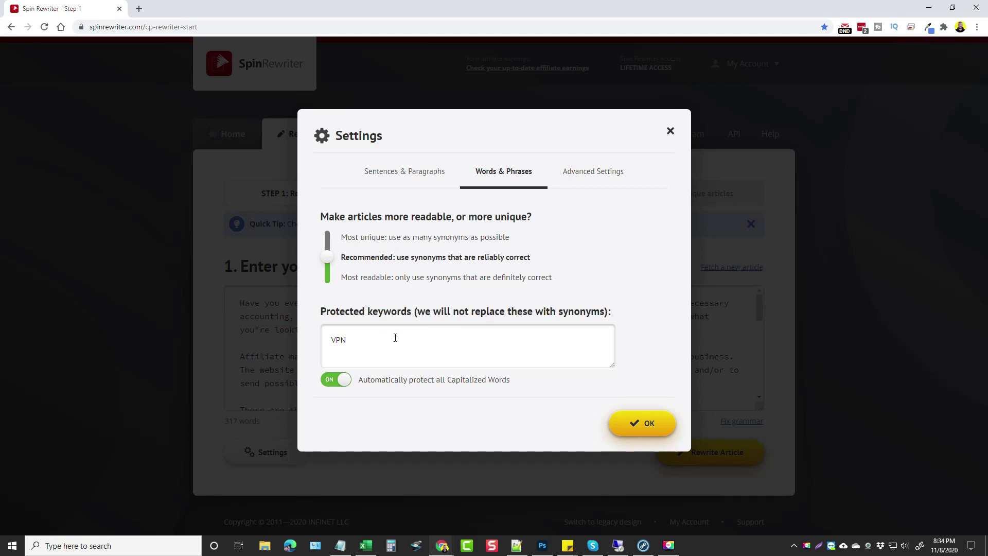
double_click(352, 339)
click(361, 340)
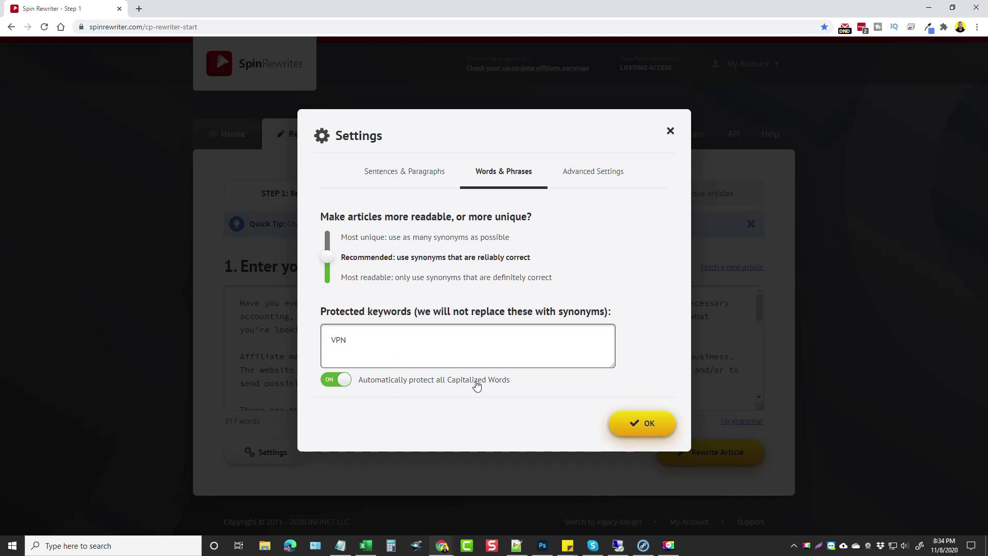
drag(356, 343, 325, 341)
key(BackSpace)
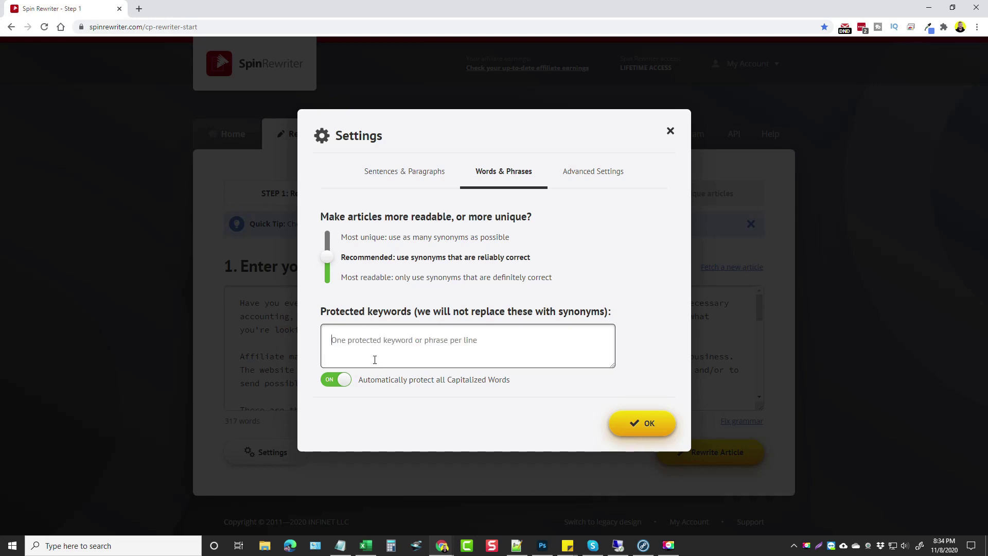
click(580, 175)
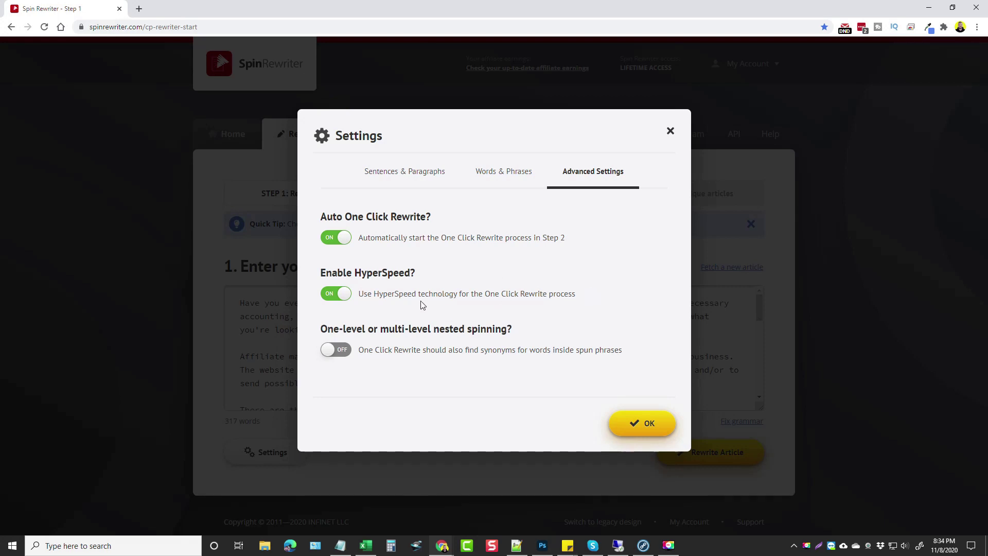
- Save the settings and close the 'Fetch a new article' dialog without searching
mouse_move(397, 301)
click(651, 423)
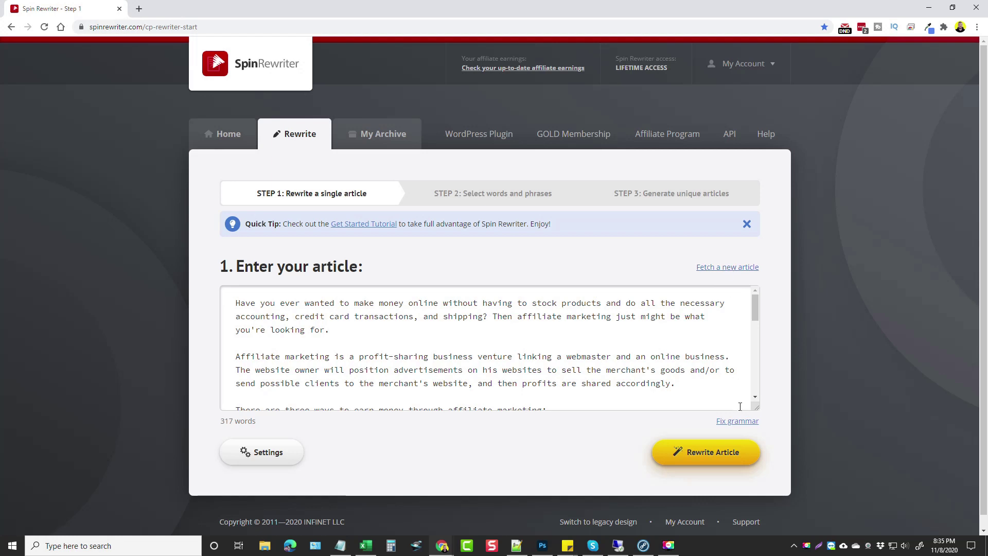
click(735, 269)
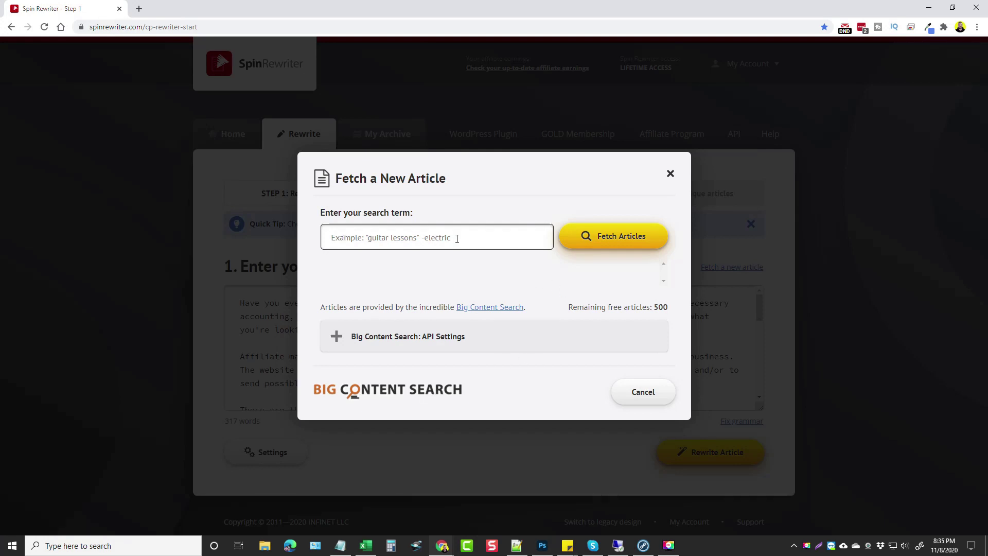
click(671, 174)
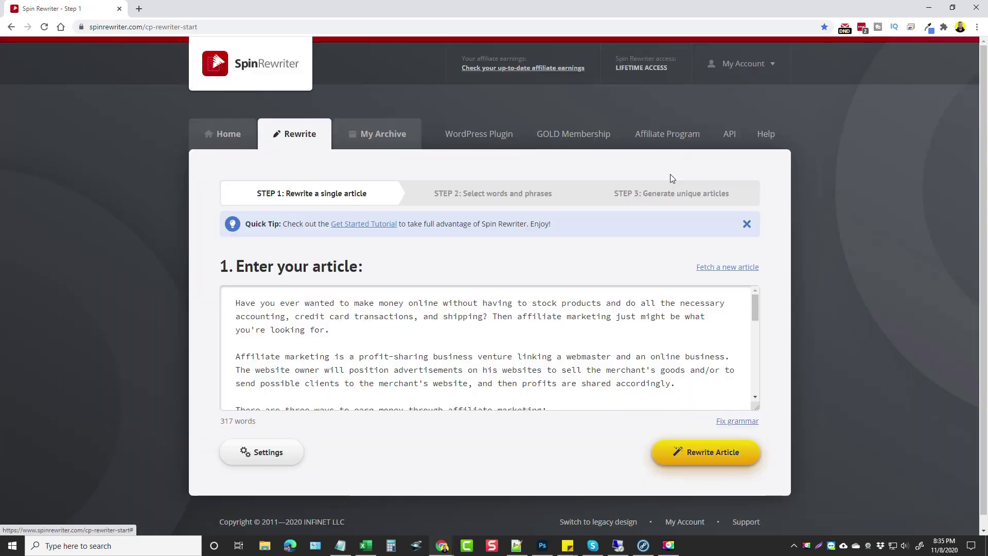
- Close the 'Fix grammar' information and start the One Click Rewrite of the article
click(737, 422)
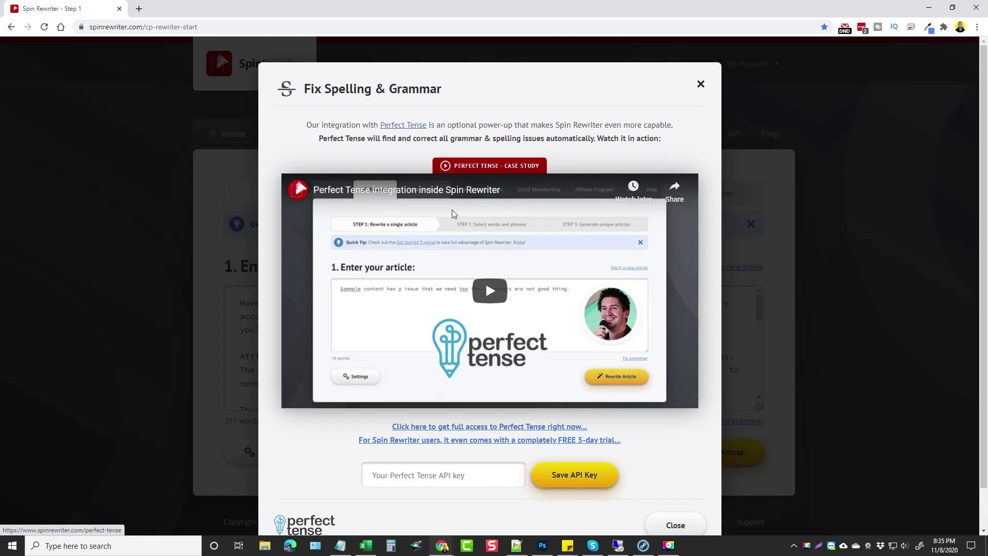
click(700, 84)
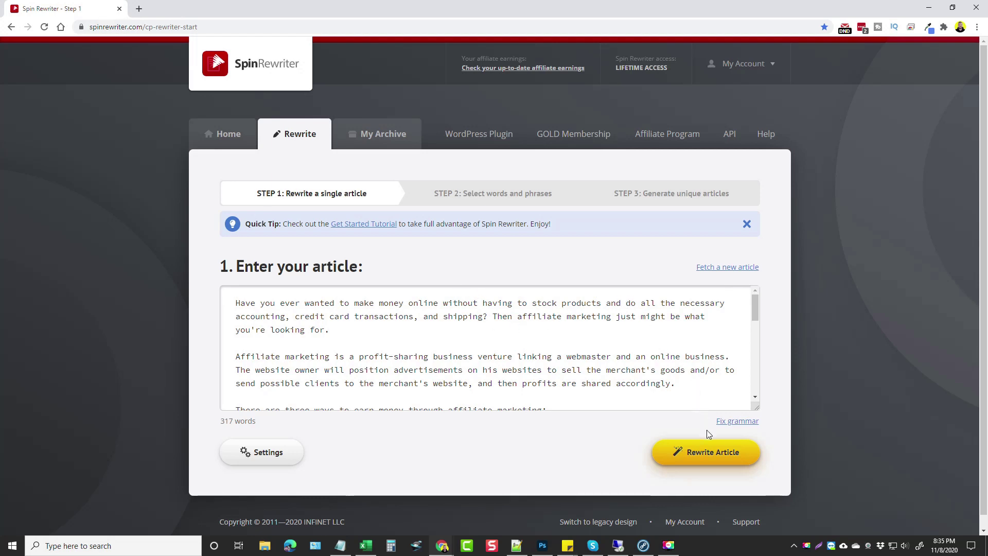
click(711, 451)
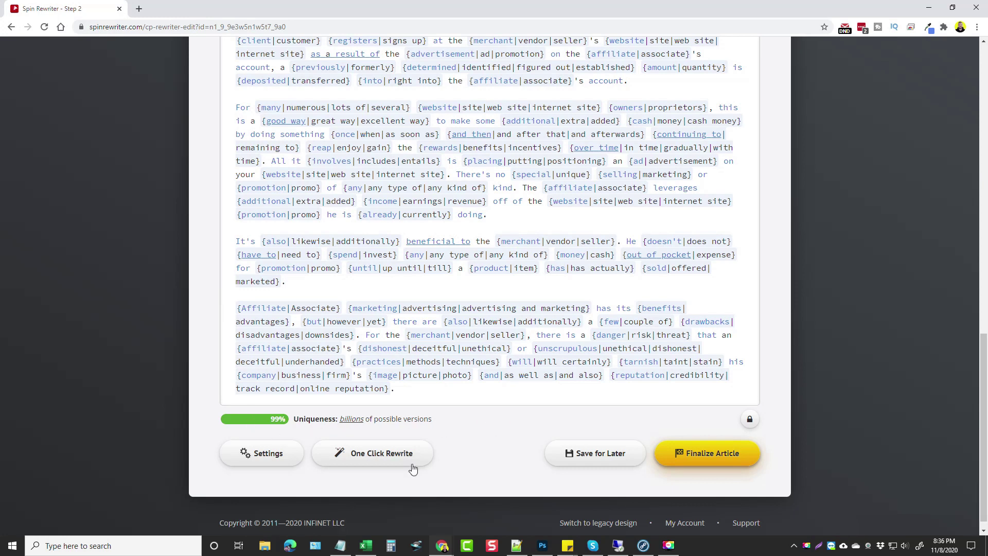
scroll(607, 453, up, 20)
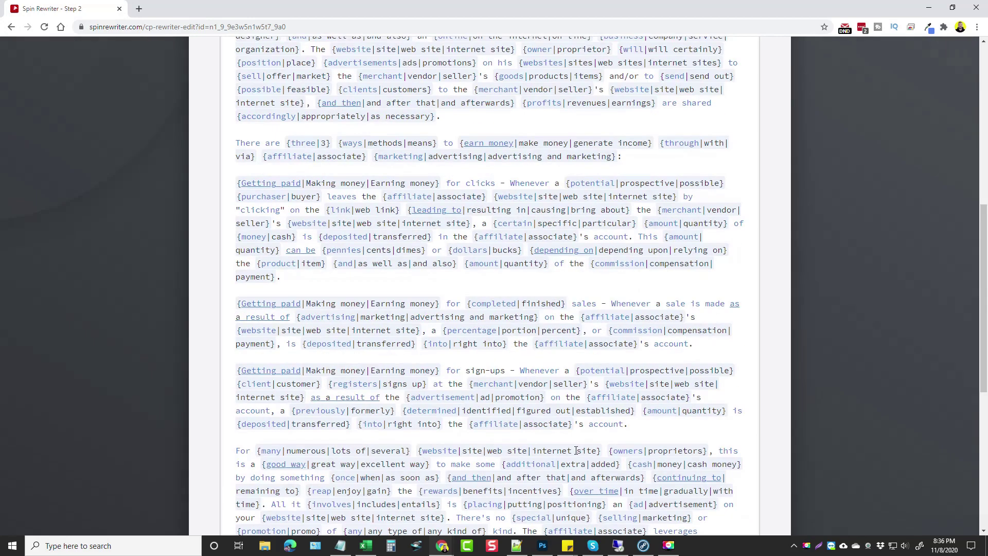
scroll(524, 268, down, 2)
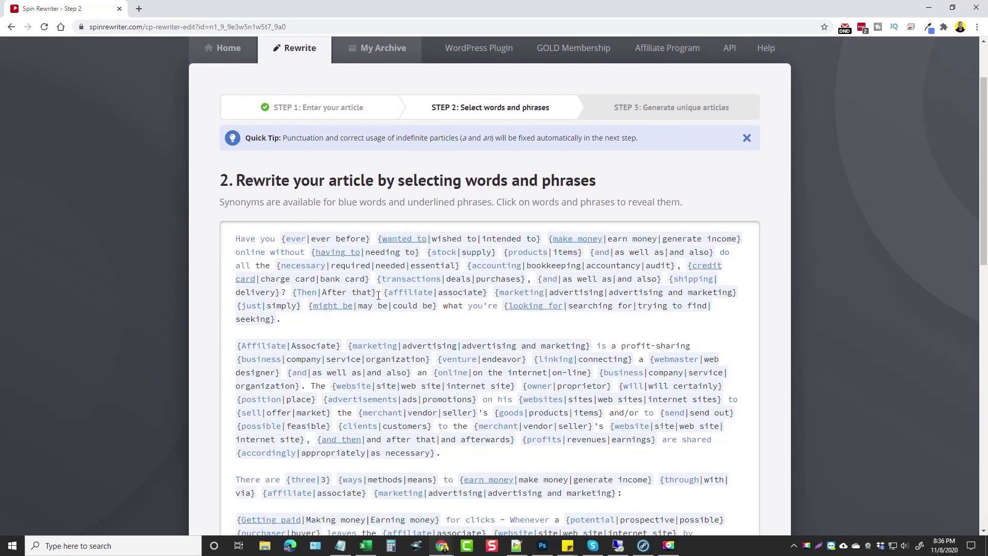
click(250, 243)
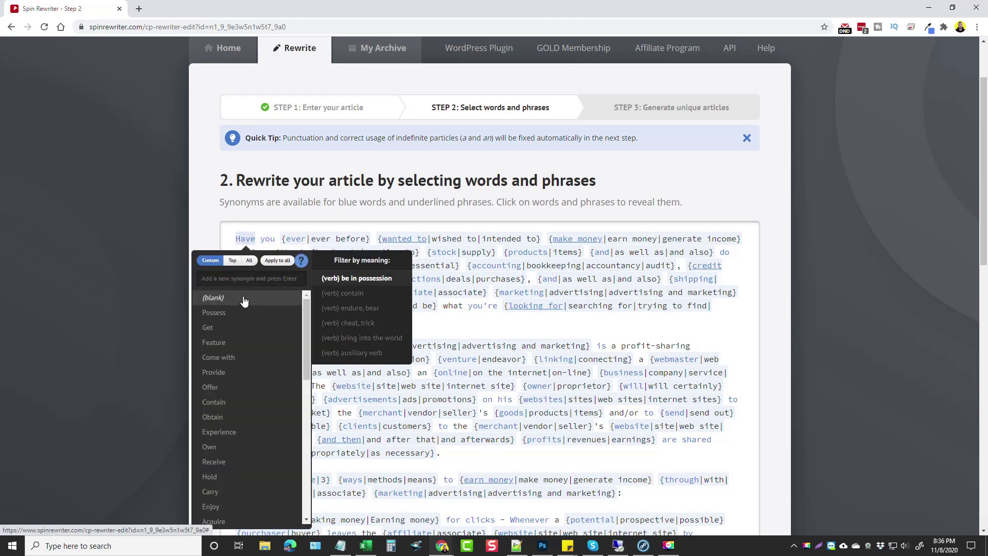
click(463, 312)
scroll(427, 321, down, 3)
scroll(427, 321, up, 3)
click(245, 240)
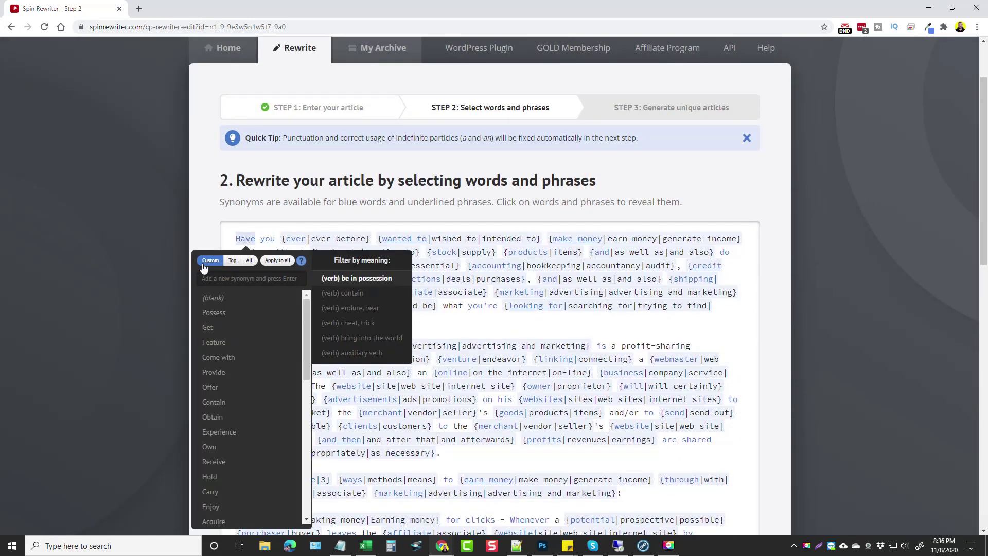
click(232, 261)
click(251, 261)
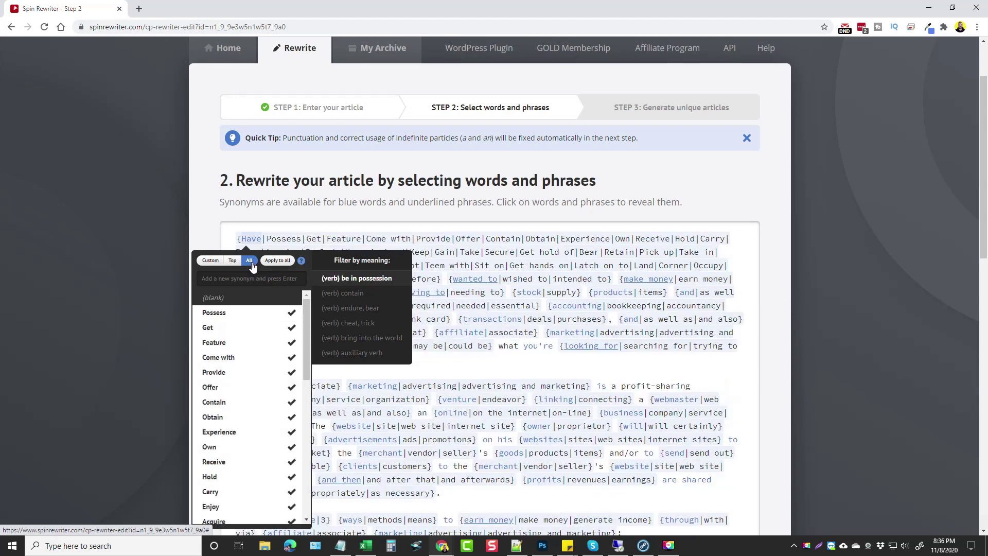
click(281, 262)
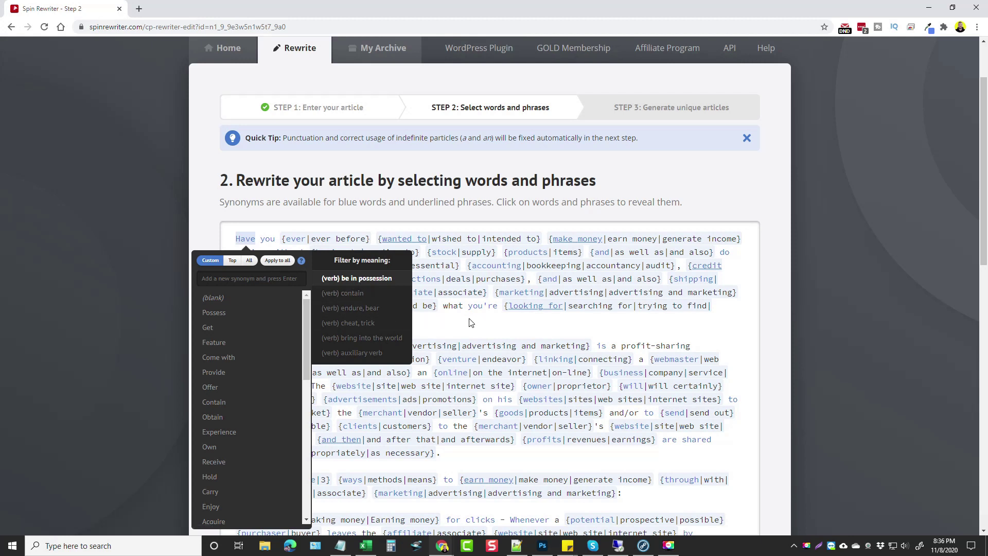
click(268, 280)
click(508, 330)
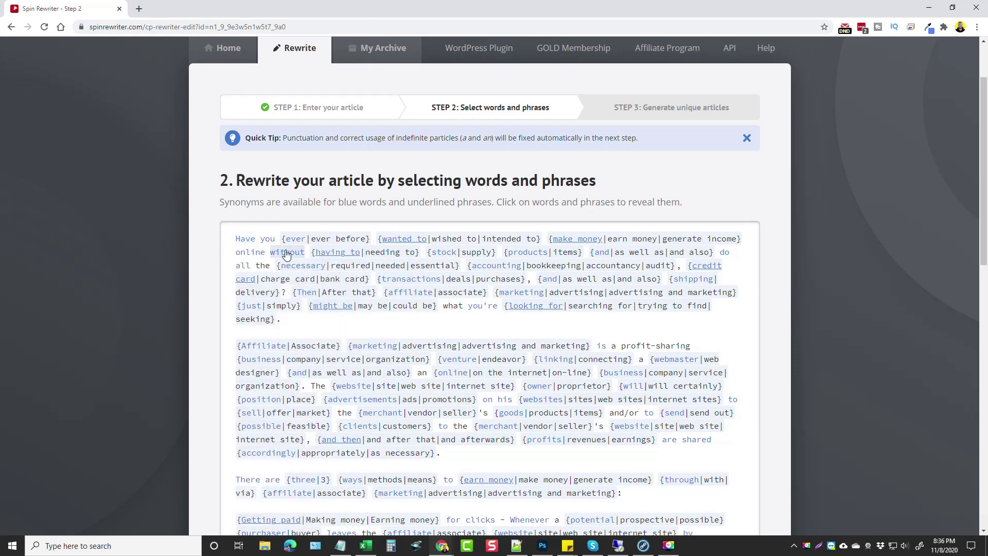
drag(314, 239, 367, 239)
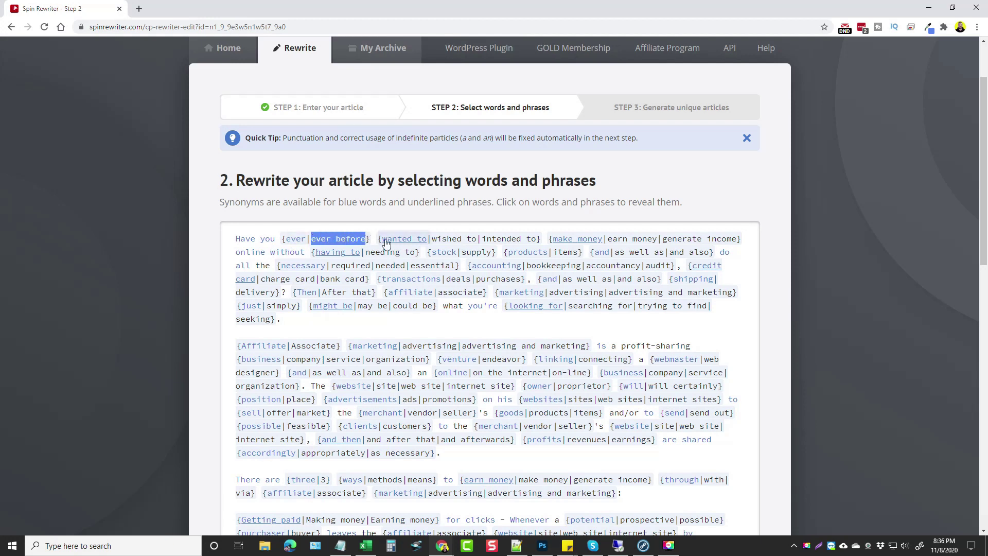
click(384, 239)
click(385, 242)
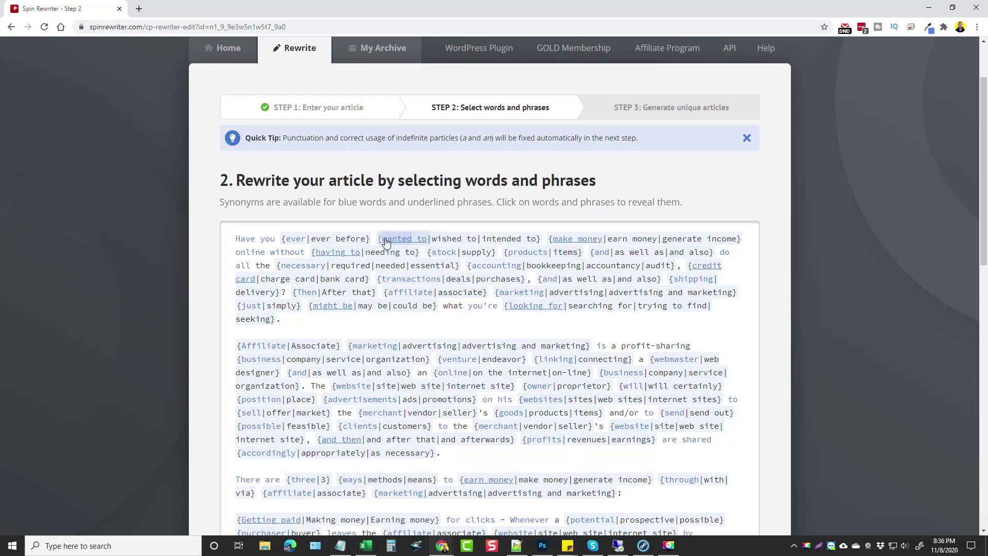
drag(385, 242, 431, 242)
click(402, 242)
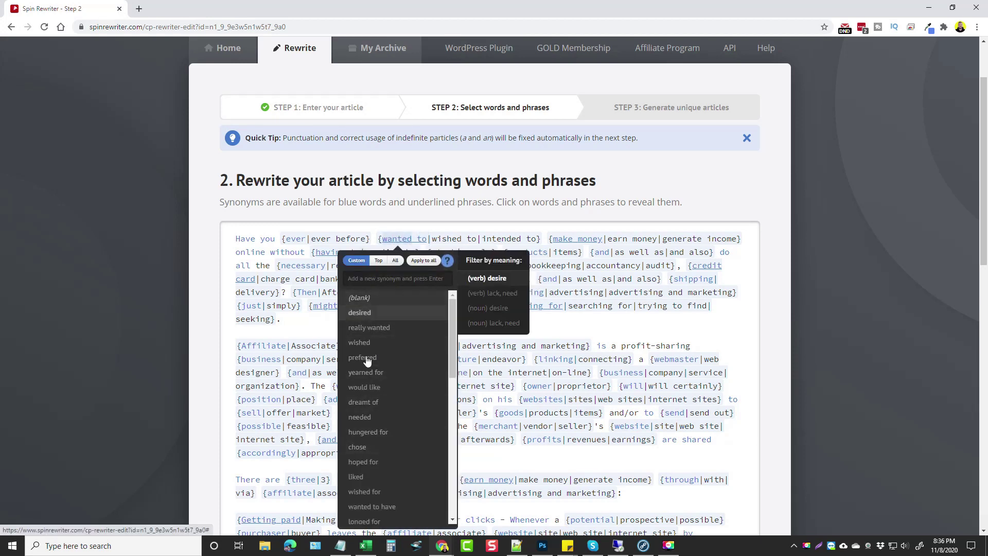
click(569, 327)
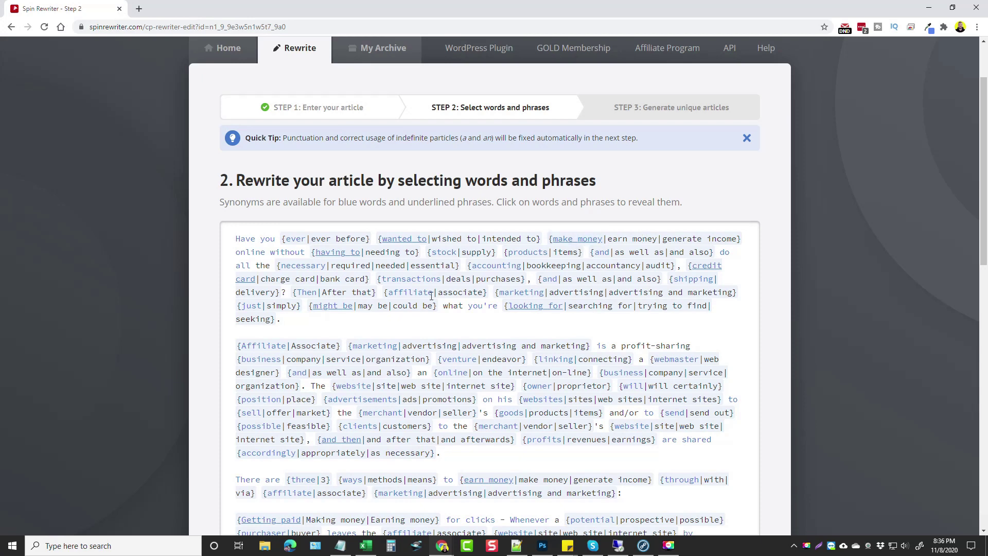
scroll(480, 284, down, 15)
- Check the Advanced Settings, close Settings, and finalize the spun article to the Archive
click(263, 440)
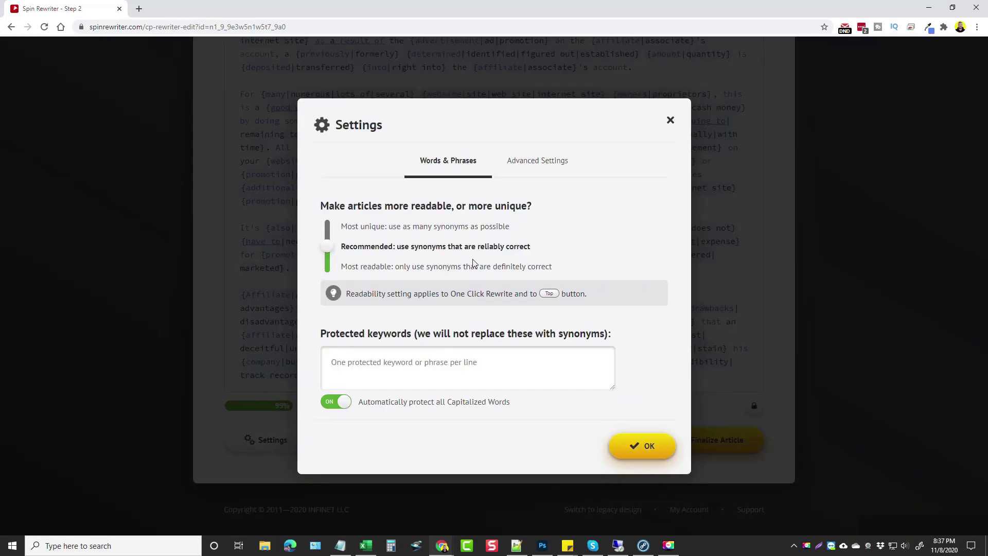
click(533, 164)
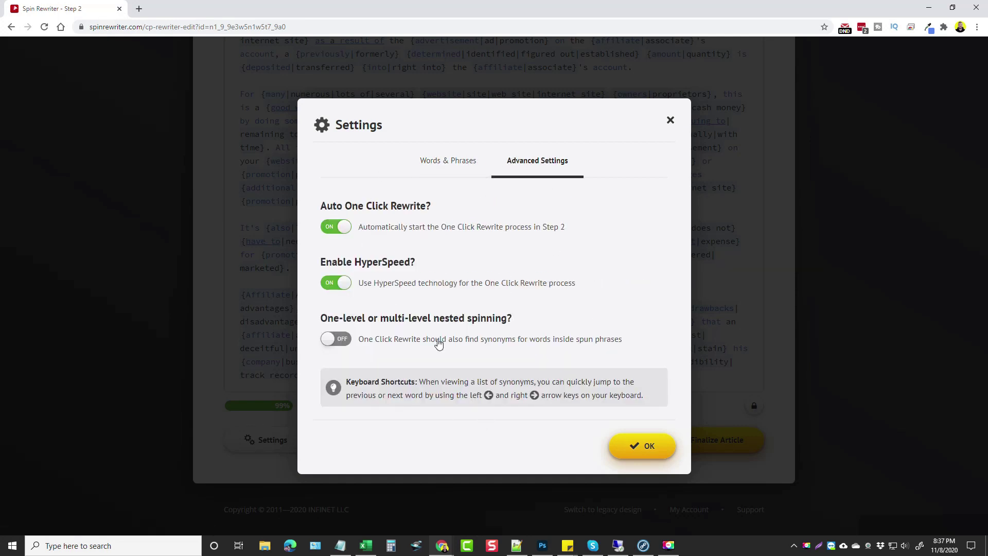
click(670, 120)
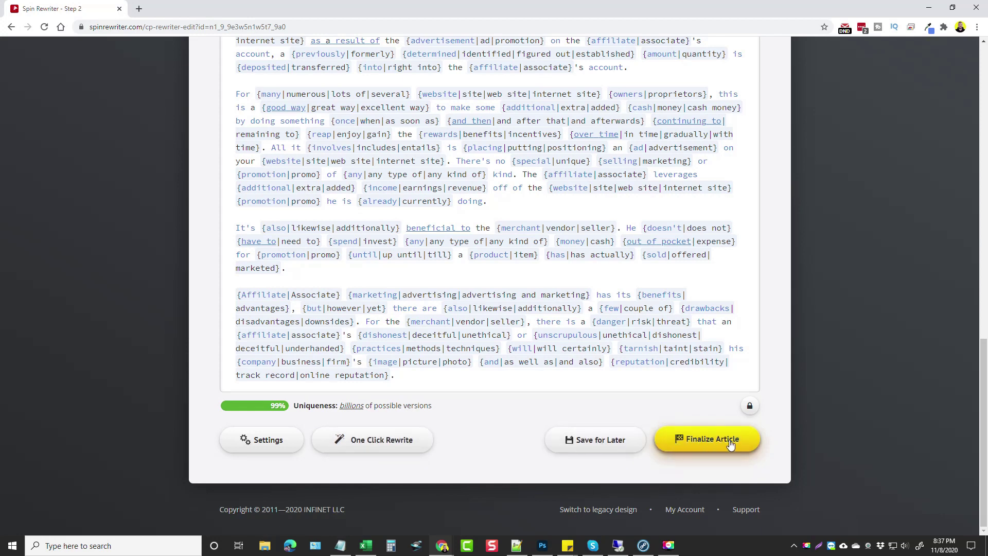
click(689, 442)
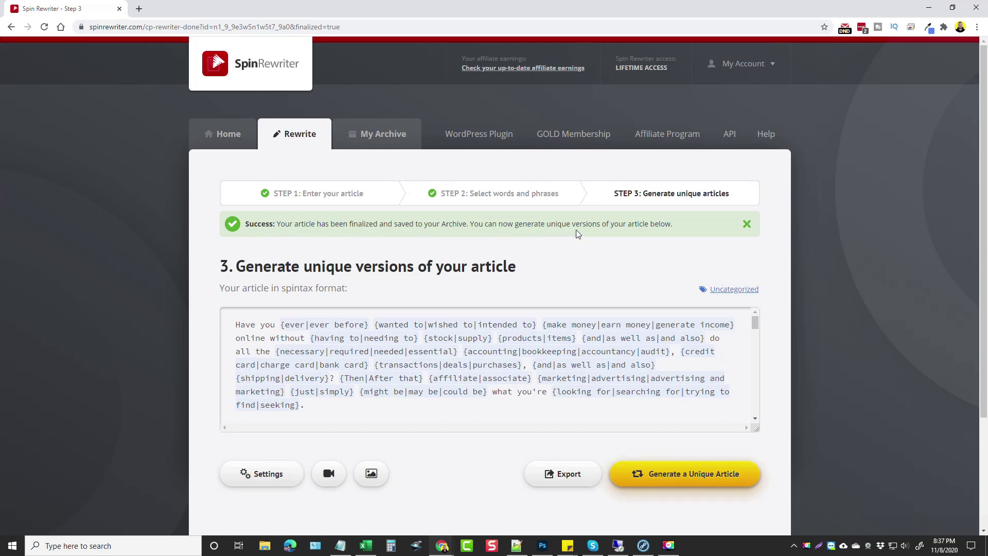
- Generate a unique version from the spintax and view its 340-word, 94%-unique result
scroll(778, 292, down, 3)
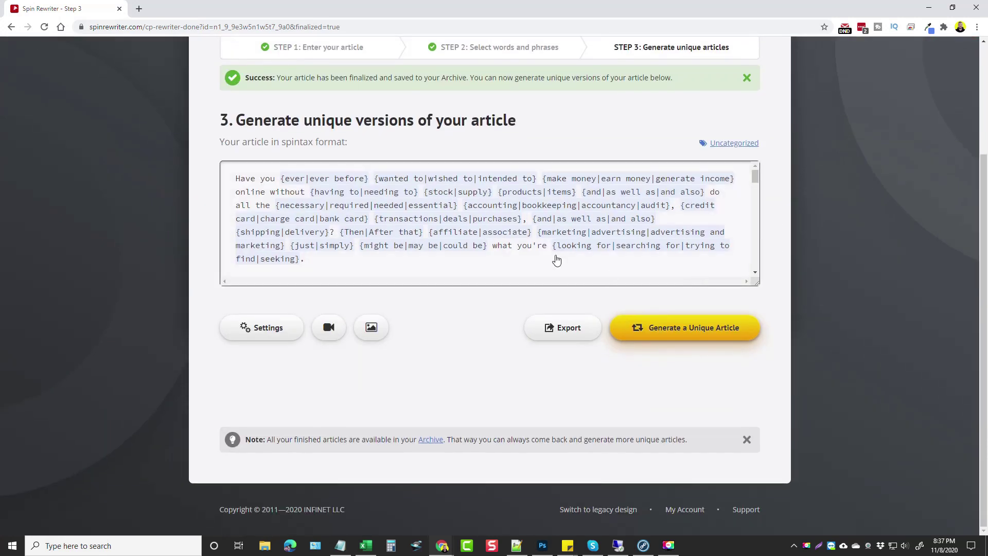
mouse_move(756, 179)
mouse_down()
mouse_move(756, 221)
mouse_move(756, 176)
mouse_up()
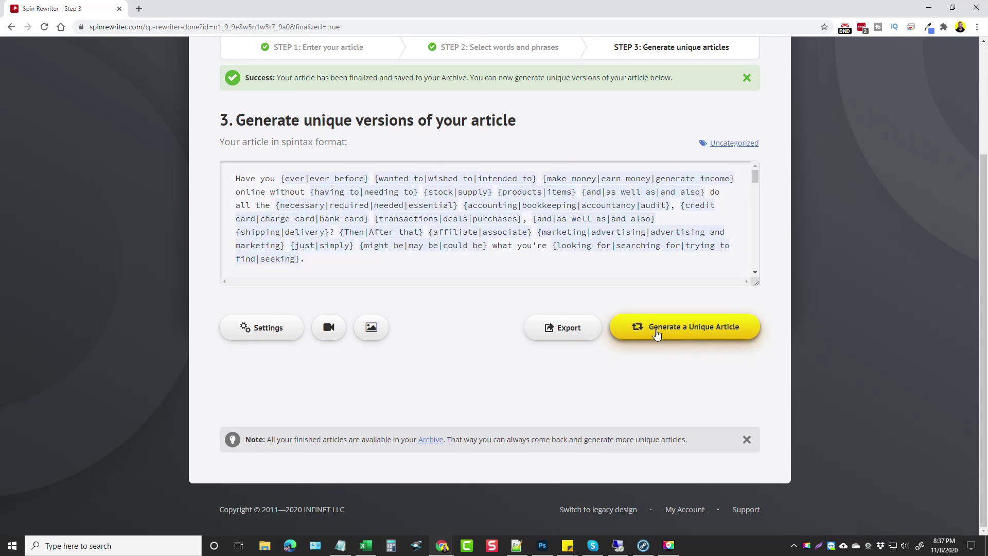
click(698, 334)
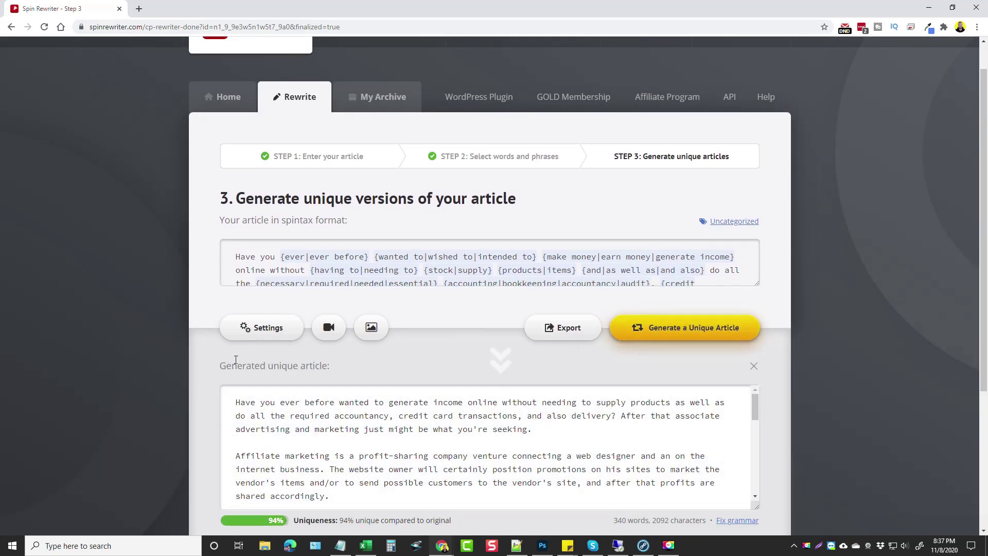
scroll(236, 359, down, 4)
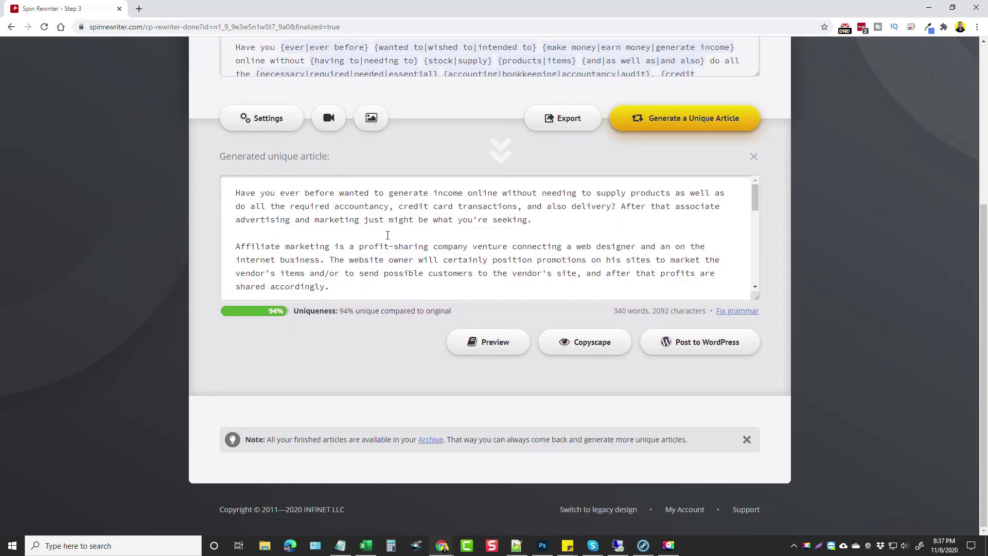